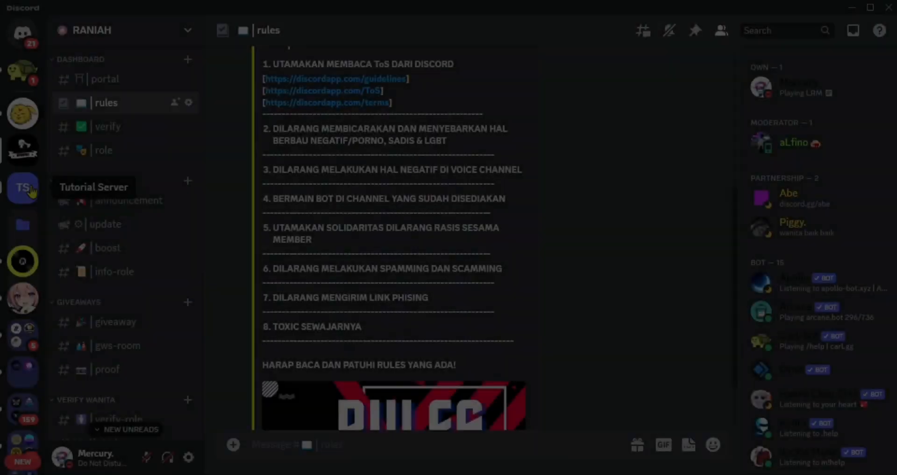
Create a new webhook in the integrations settings of the rules channel on Tutorial Server
click(23, 187)
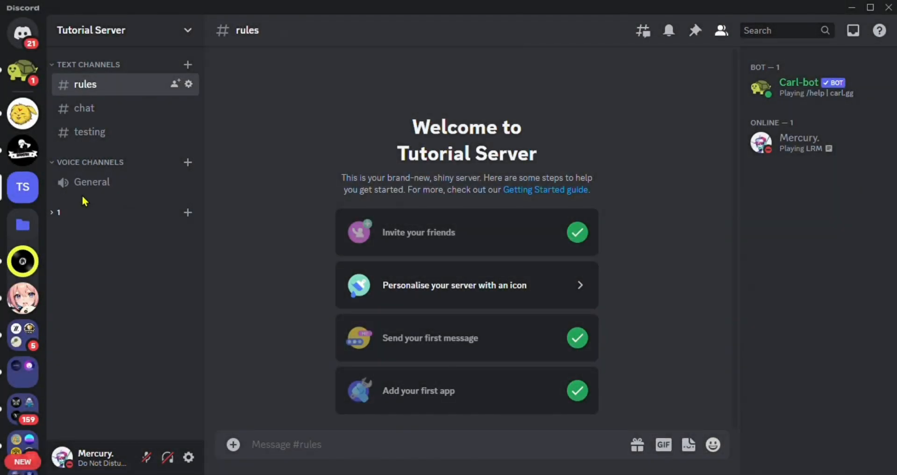
click(190, 85)
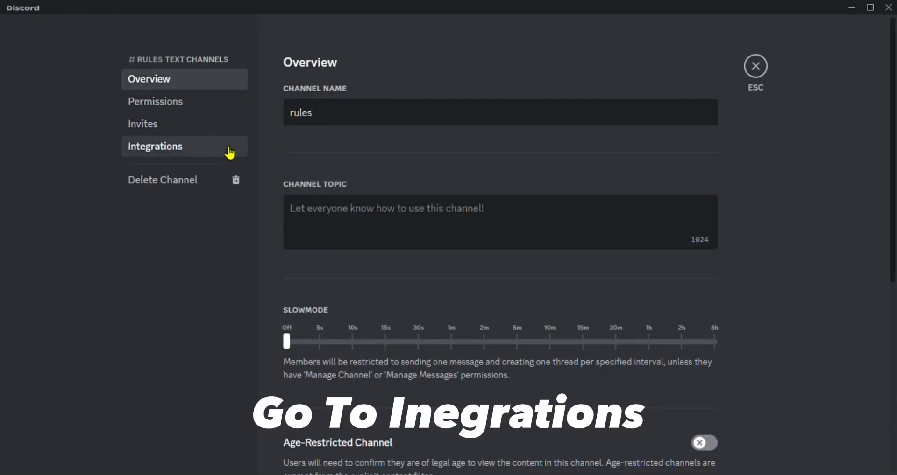
click(227, 154)
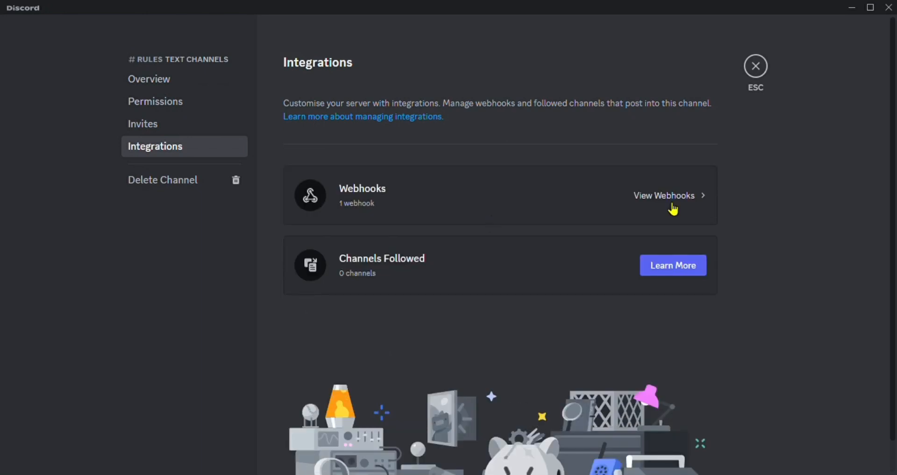
click(674, 208)
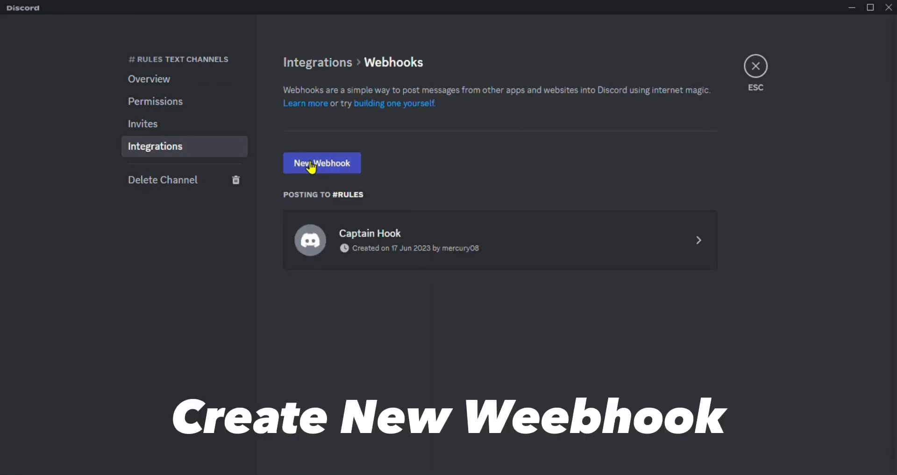
click(486, 290)
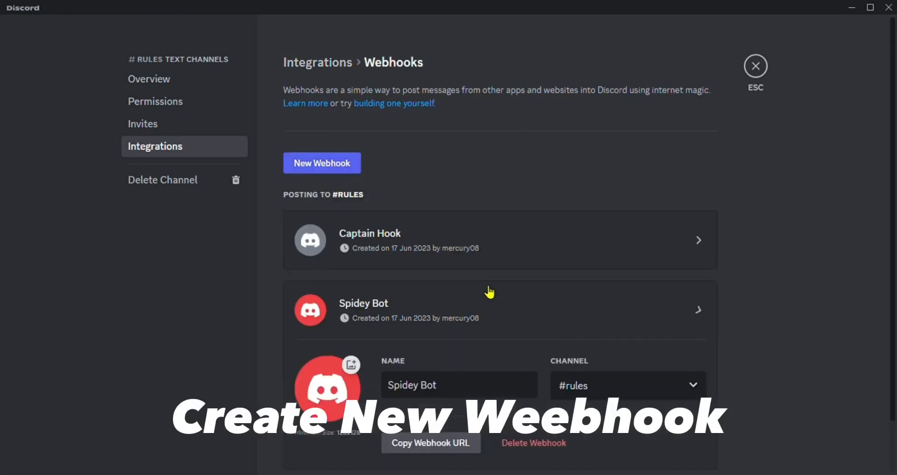
Rename the new Spidey Bot webhook to Rules Tutorial and save the change
scroll(481, 354, down, 2)
triple_click(456, 333)
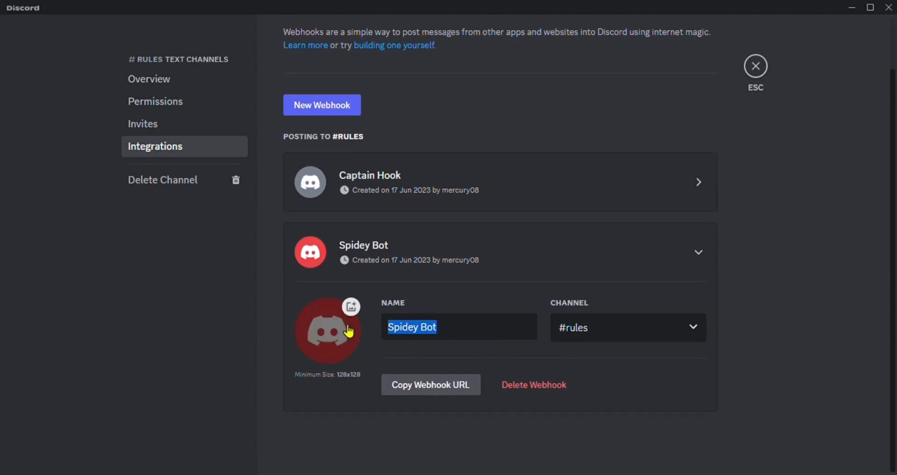
text(Rules Tu)
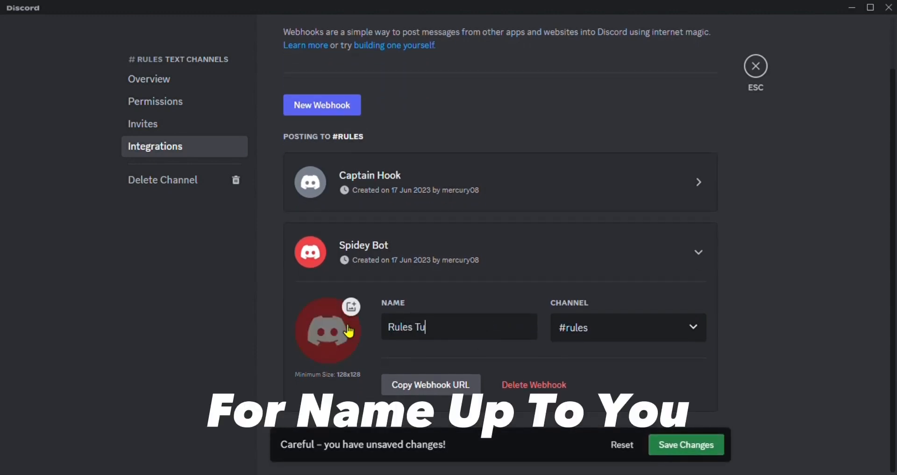
text(torial)
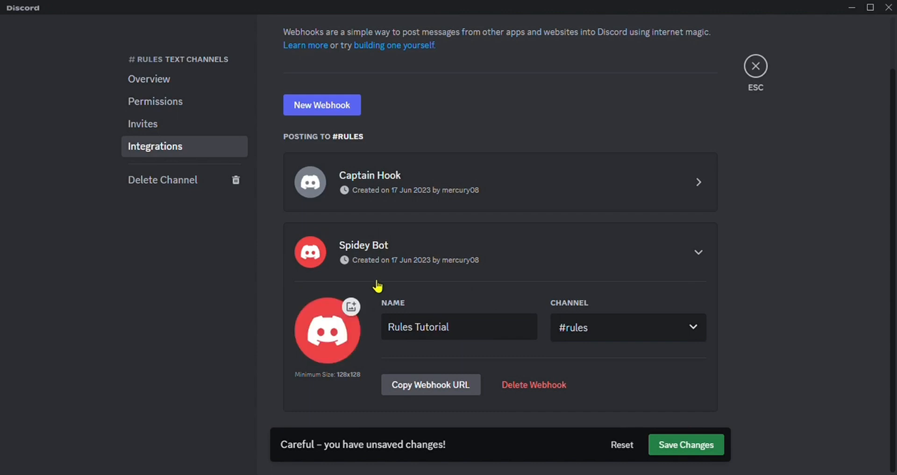
click(719, 449)
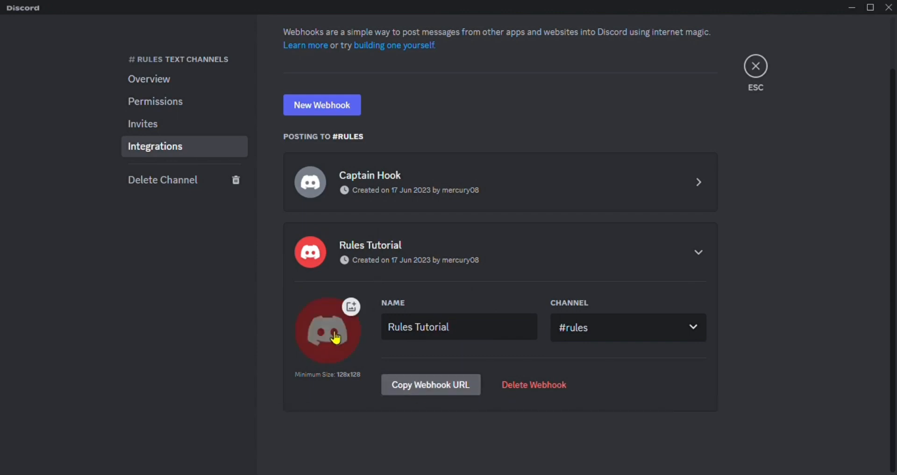
Copy the Rules Tutorial webhook's URL and open Discohook in the Chrome browser
click(415, 384)
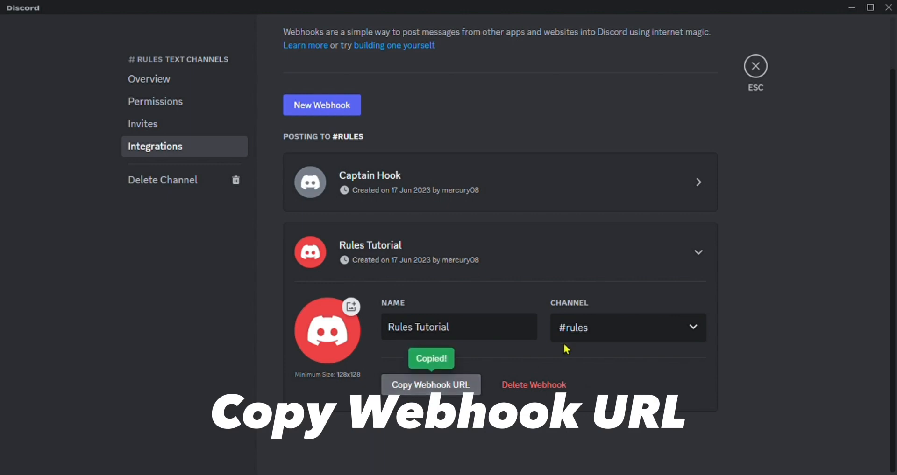
scroll(678, 153, up, 2)
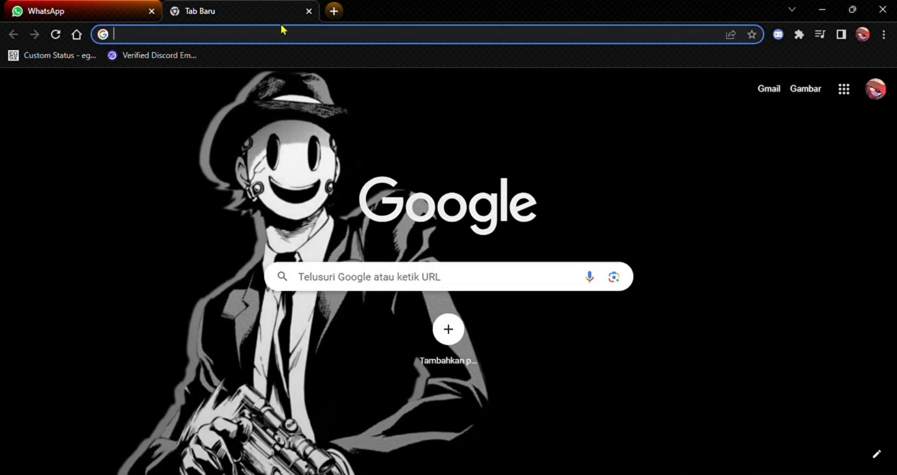
click(282, 42)
text(Disco)
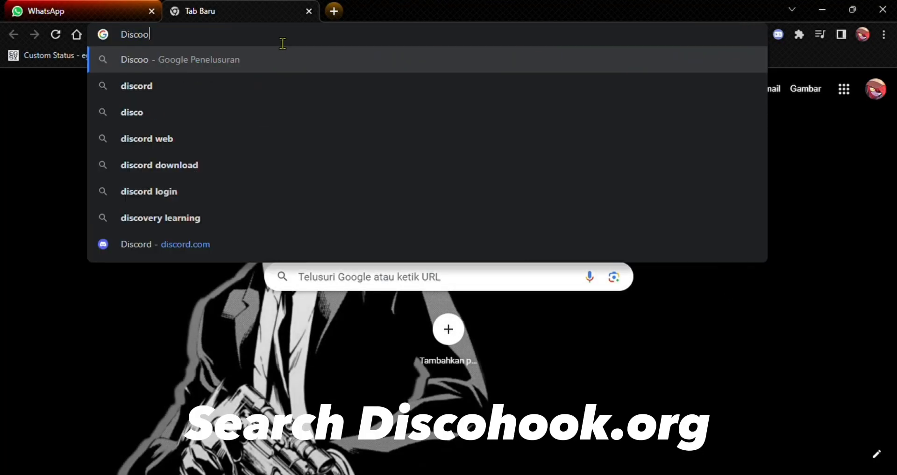
text(hoo)
key(Return)
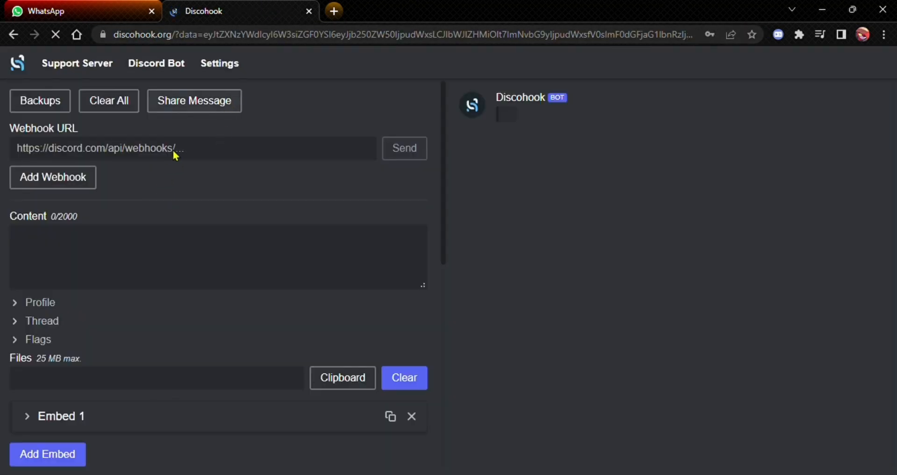
Clear all content from the message and replace the stored webhook URL with the copied one
click(106, 100)
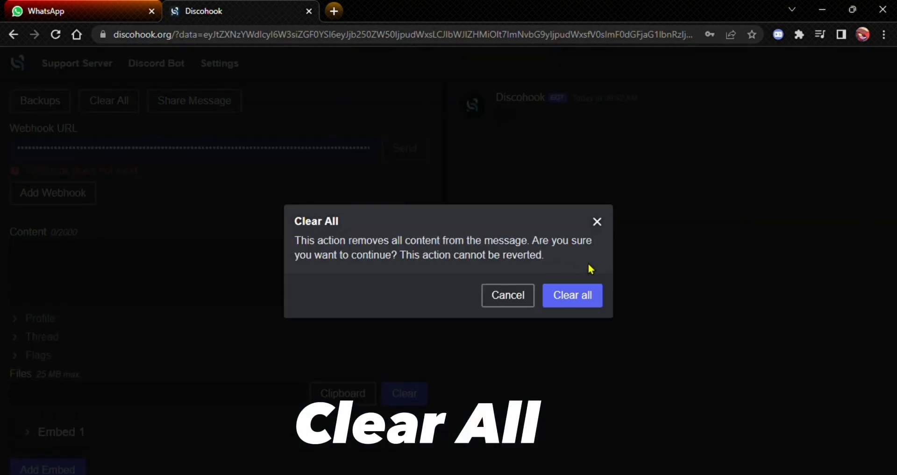
click(573, 294)
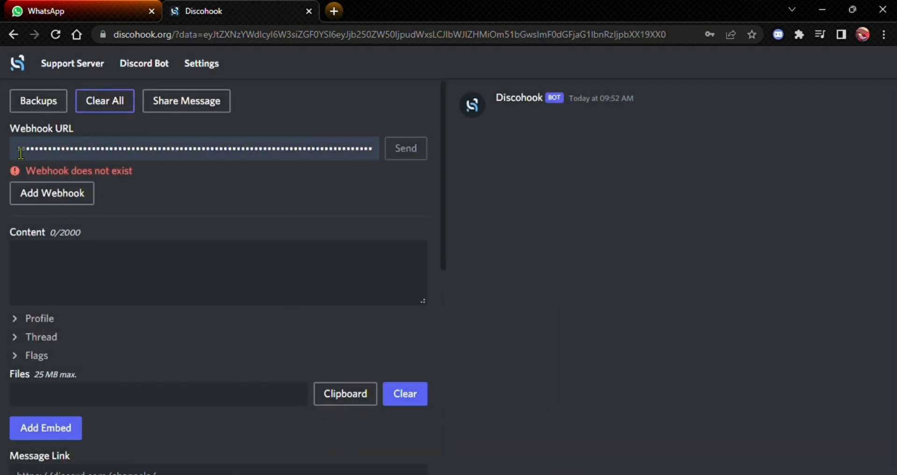
mouse_move(10, 152)
mouse_down()
mouse_move(203, 161)
mouse_move(414, 154)
mouse_move(14, 149)
mouse_up()
key(ctrl+v)
key(BackSpace)
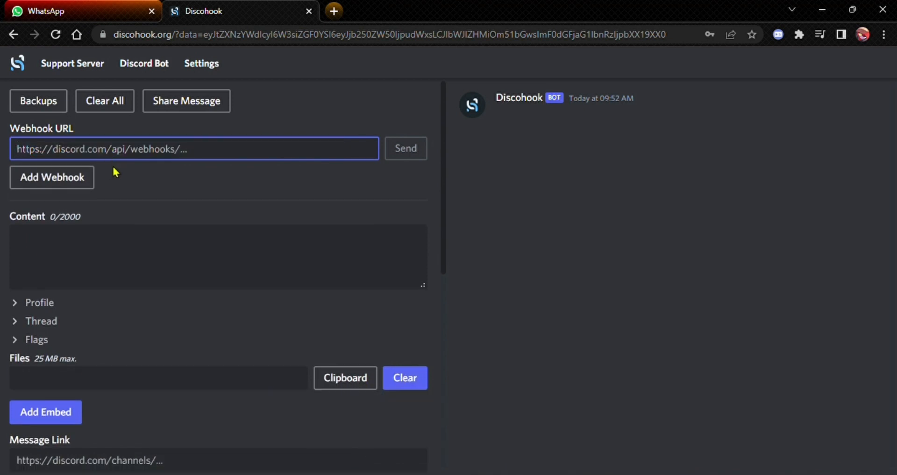
key(ctrl+v)
click(491, 198)
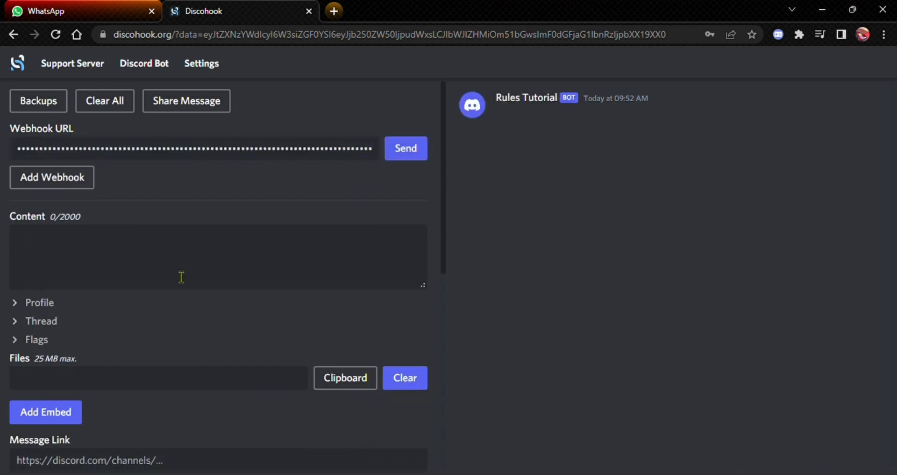
Add an embed to the message and expand its Author and Body sections
scroll(181, 277, down, 3)
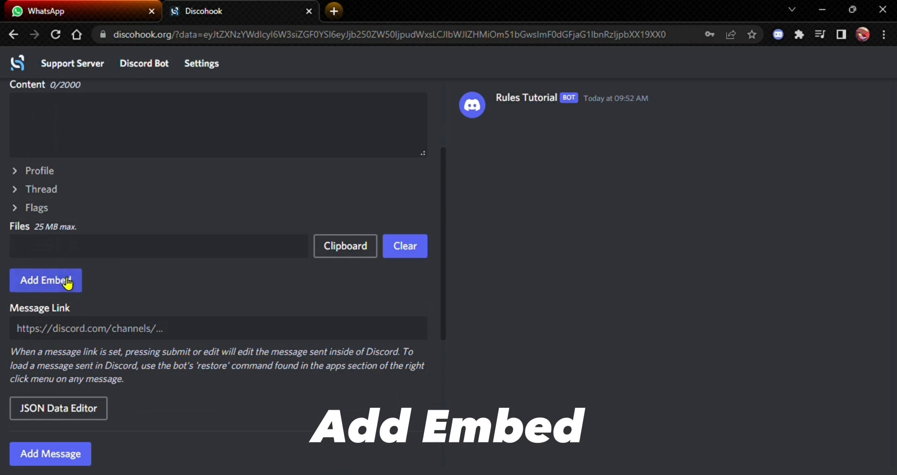
click(67, 280)
scroll(107, 248, down, 2)
click(166, 232)
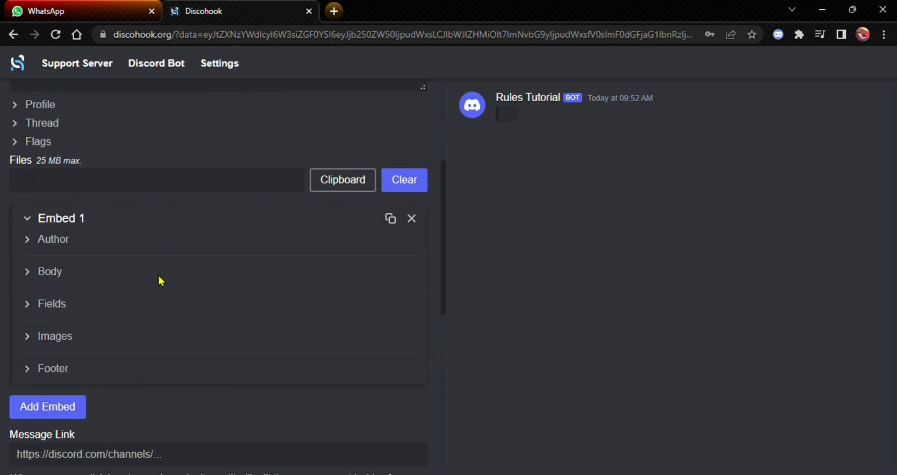
click(144, 239)
scroll(194, 290, down, 1)
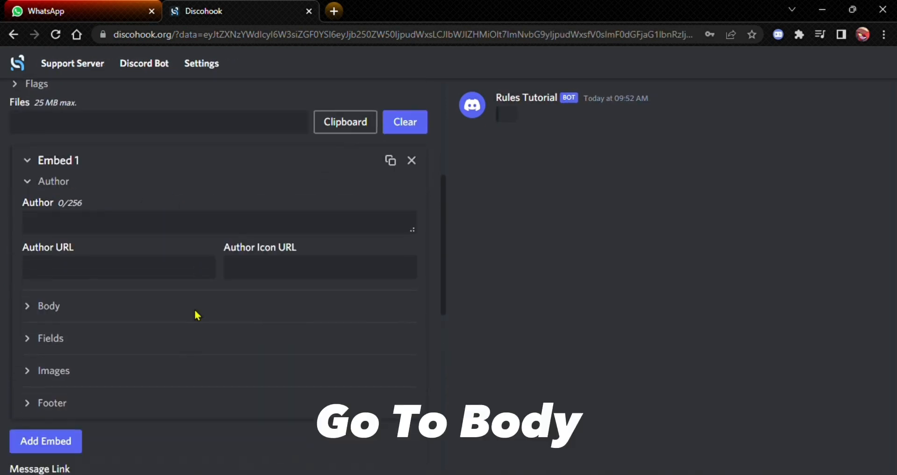
click(196, 298)
scroll(159, 285, down, 1)
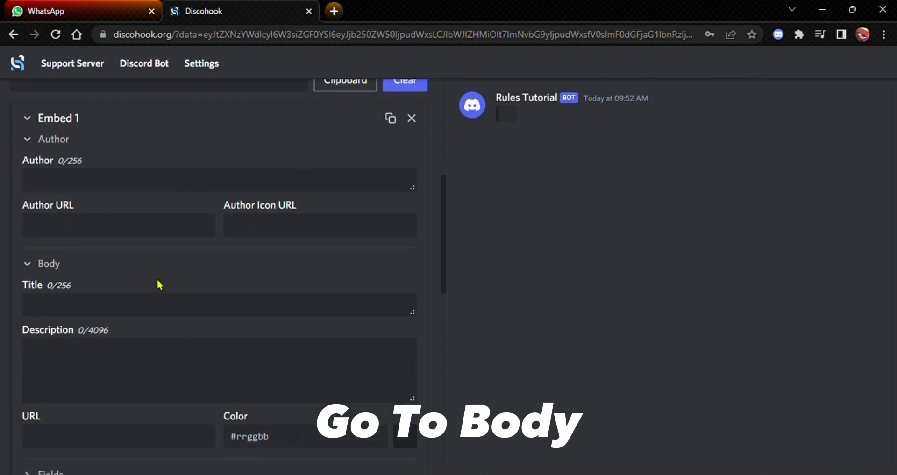
Enter RULES TUTORIAL as the embed's title
scroll(159, 285, down, 2)
click(201, 218)
text(RU)
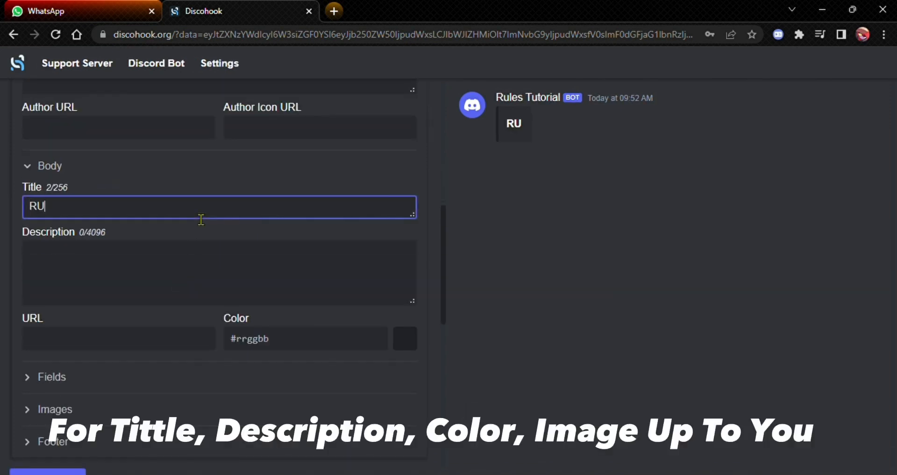
text(LES TUTORIQAL)
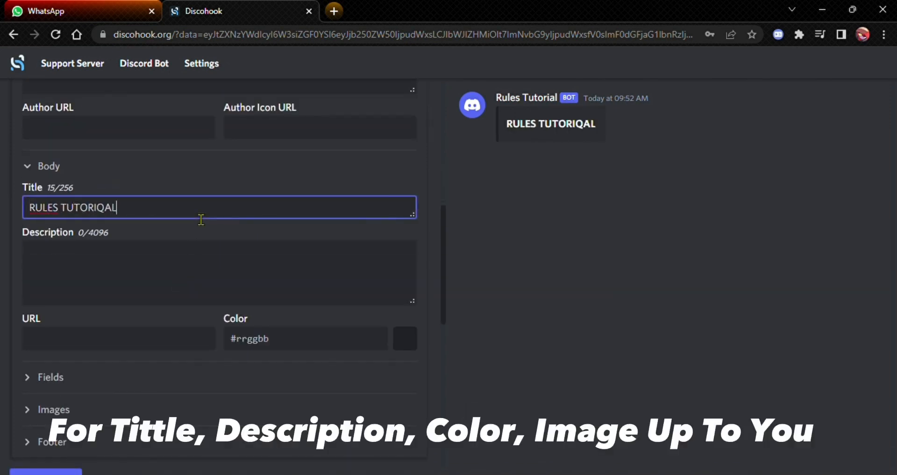
key(BackSpace)
key(BackSpace)
text(AL)
Set the embed's color to the bright green #6ae20c
scroll(233, 252, down, 3)
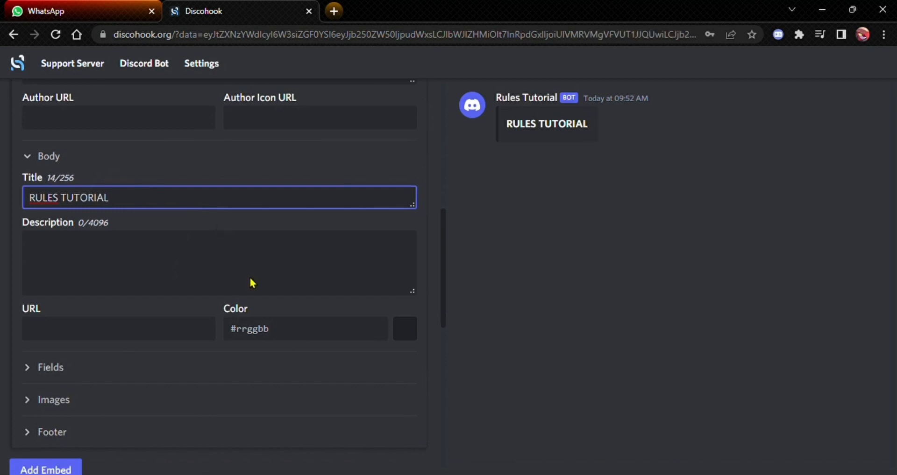
click(388, 209)
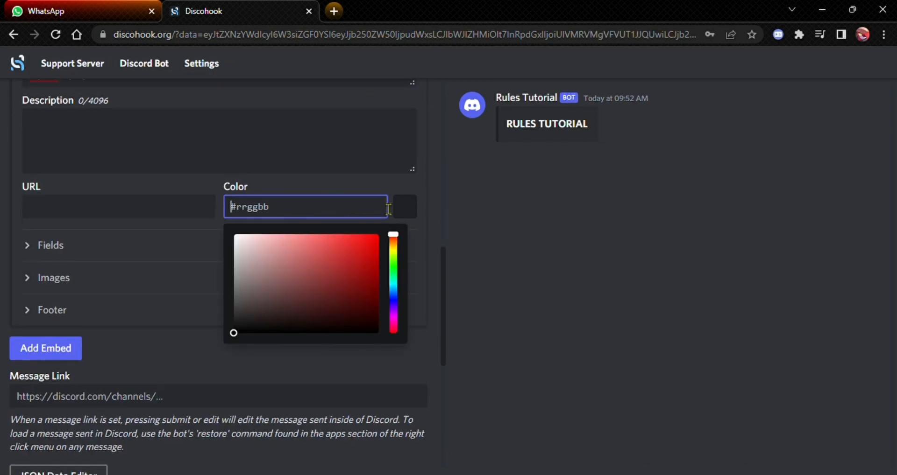
click(394, 262)
click(371, 246)
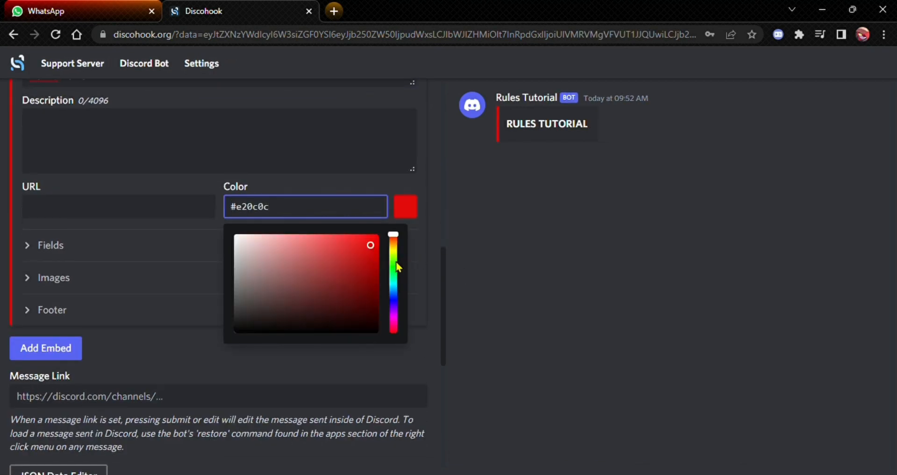
click(396, 265)
click(498, 248)
Expand the Images section of the embed
scroll(140, 275, up, 3)
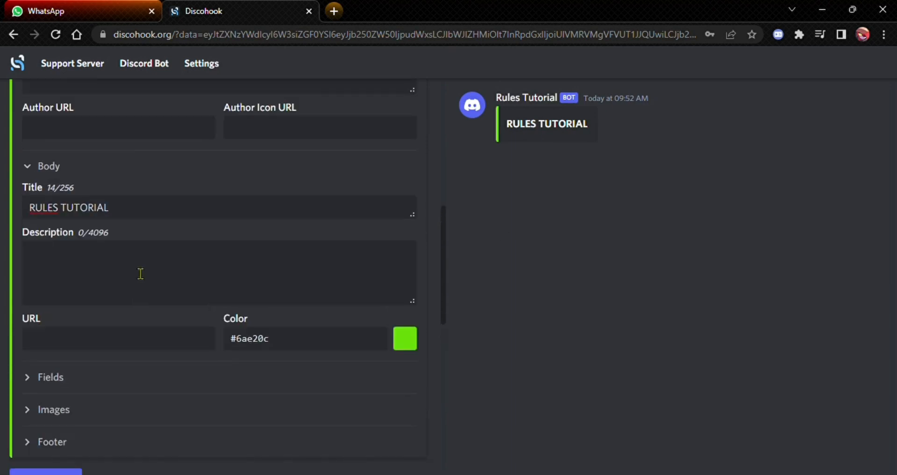
scroll(136, 270, down, 1)
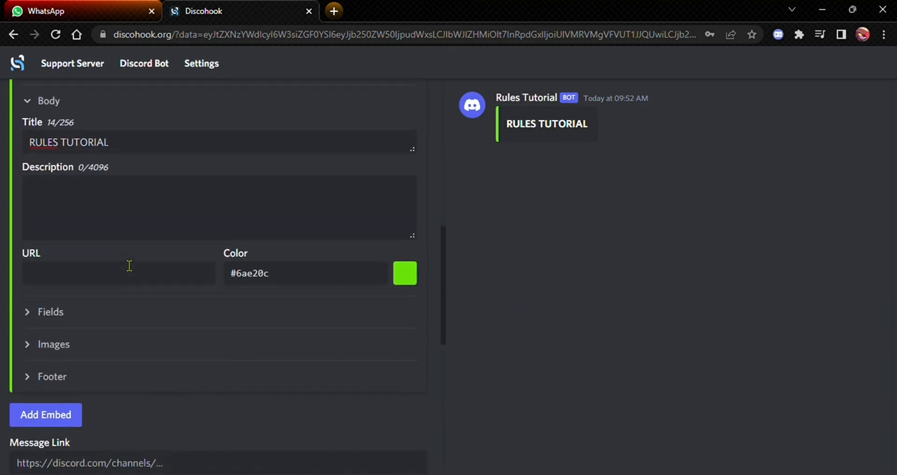
click(129, 344)
scroll(142, 274, down, 1)
Fill the embed's description with "1.UTAMAKAN MEMBACA ToS DARI DISCORD" and the bracketed discordapp.com guidelines, ToS and terms links on separate lines
click(134, 142)
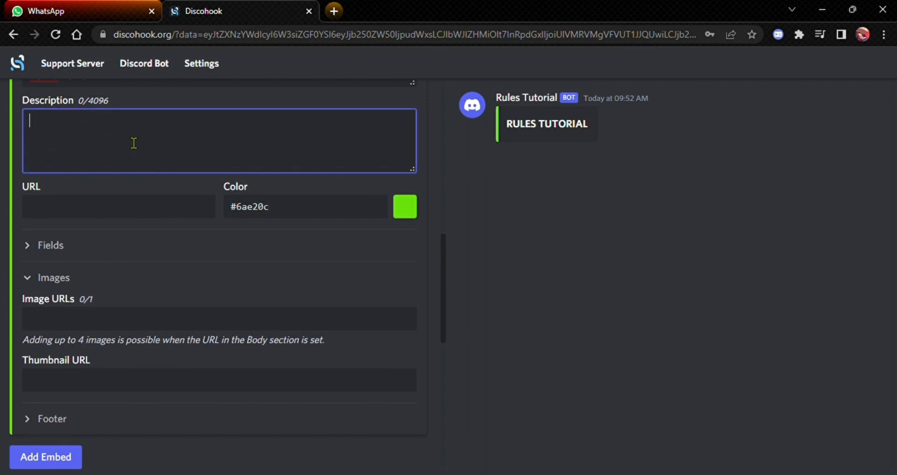
scroll(129, 150, up, 2)
scroll(133, 164, up, 1)
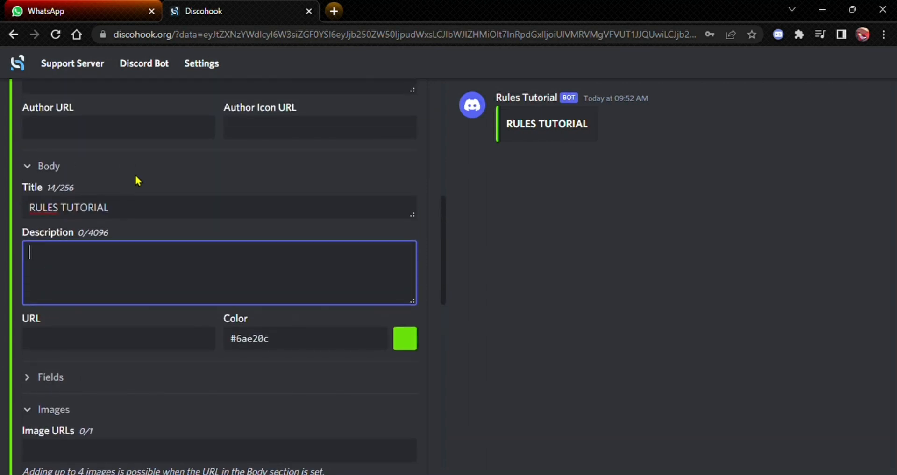
text(1.)
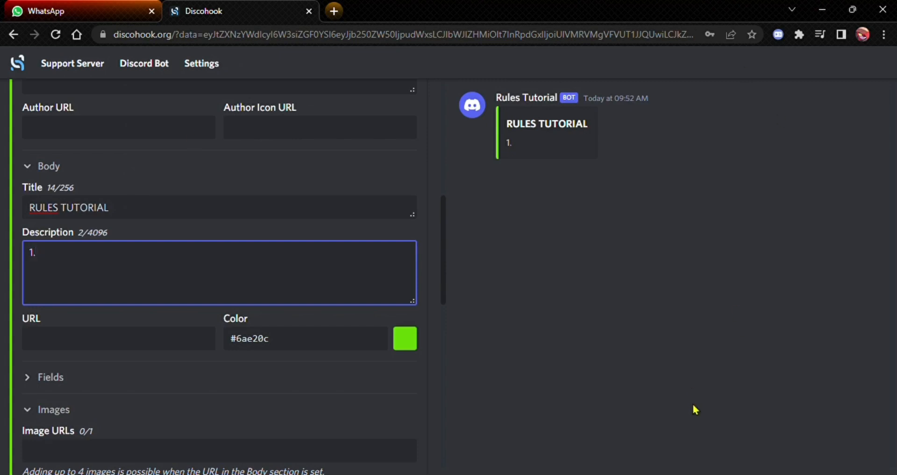
click(629, 474)
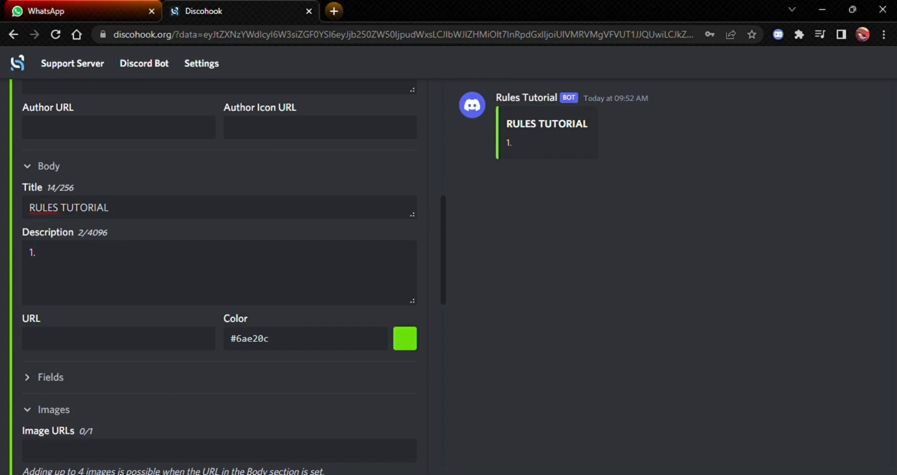
click(72, 255)
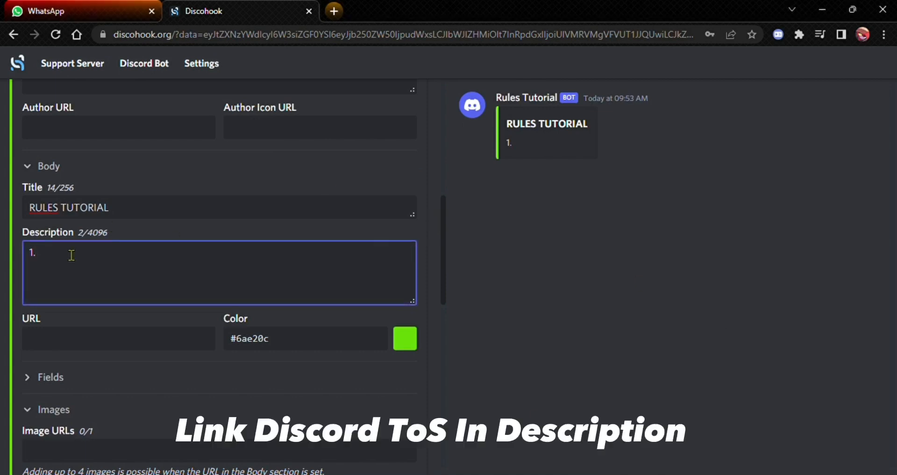
text(UTAMAKAN MEMBACA ToS DARI DISCORD [https://discordapp.com/guidelines] [https://discordapp.com/ToS] [https://discordapp.com/terms])
Replace the first rule's Indonesian wording in the description with "Follow Discord Tos", keeping the number and the links
drag(239, 252, 46, 255)
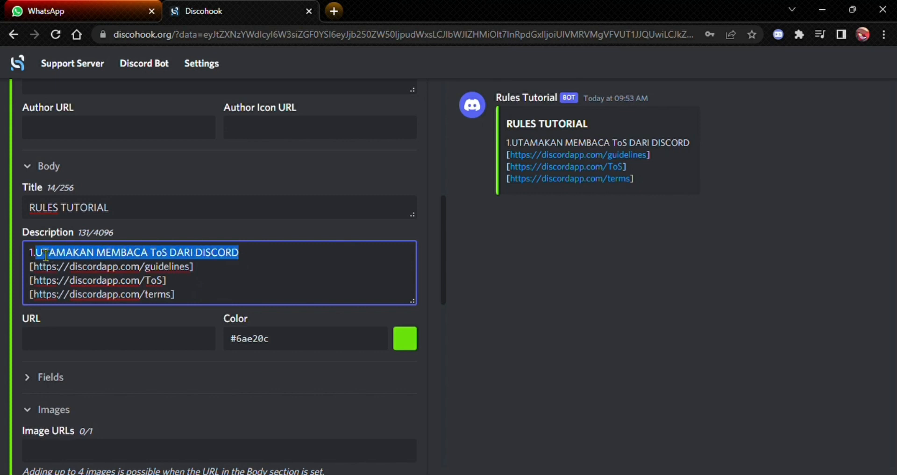
text(Follow Discorf)
key(BackSpace)
text(d Tos)
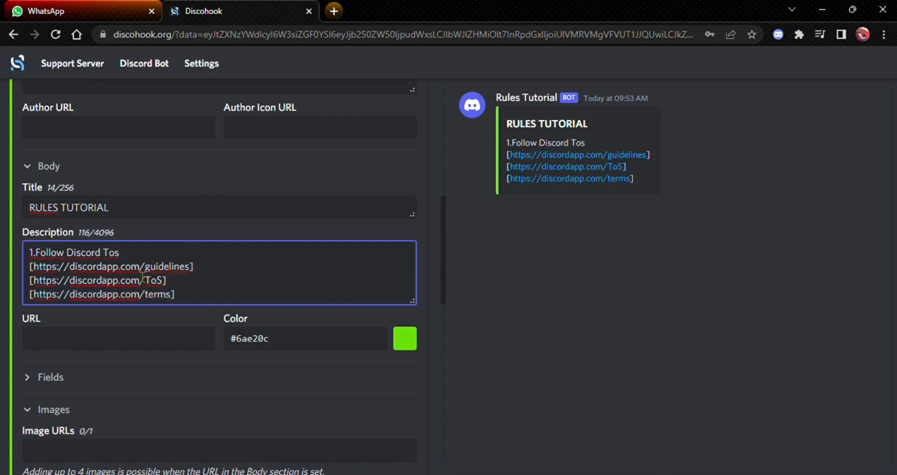
Add "2. Dont Be Rasict" and "3. No Nsfw" on new lines below the links in the embed's description
key(Return)
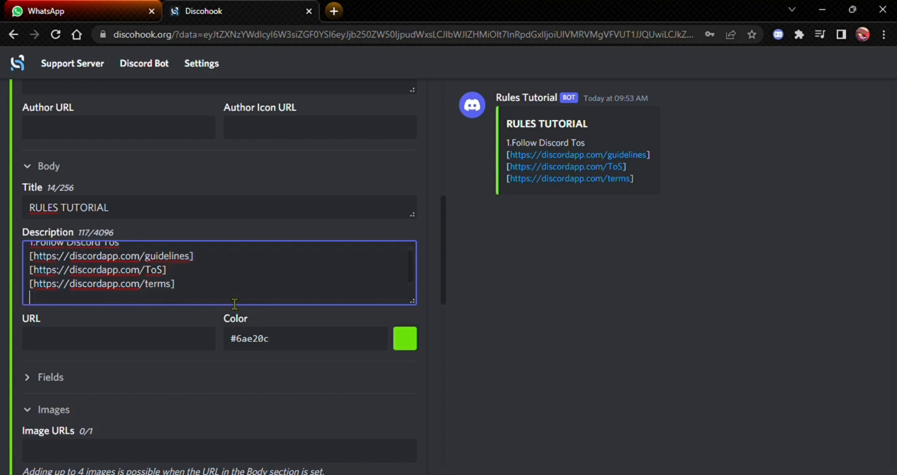
text(2. Dont)
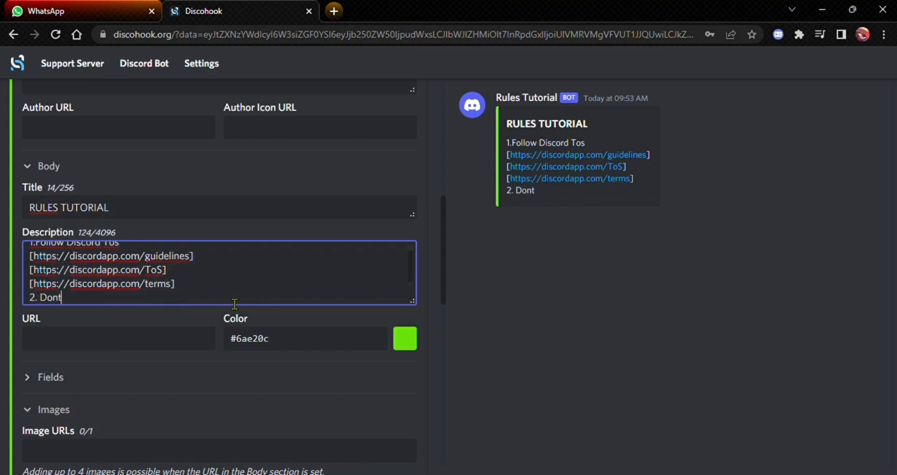
text( Be Rasic)
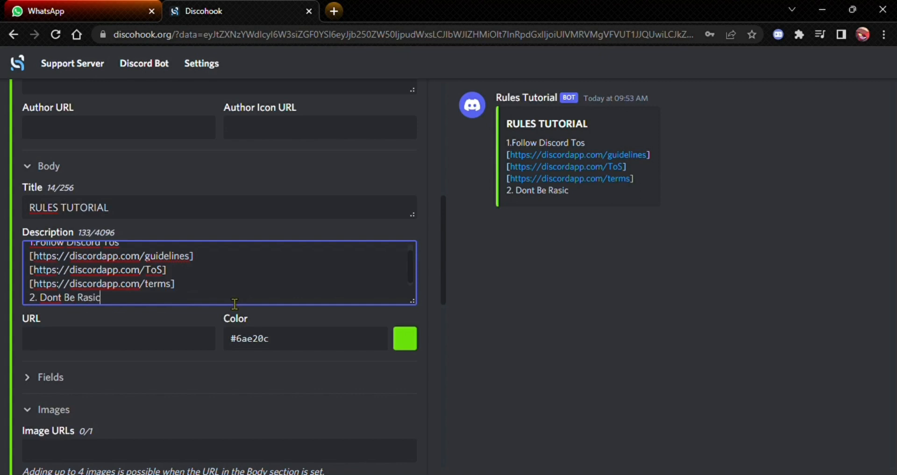
text(t)
key(Return)
text(3. No )
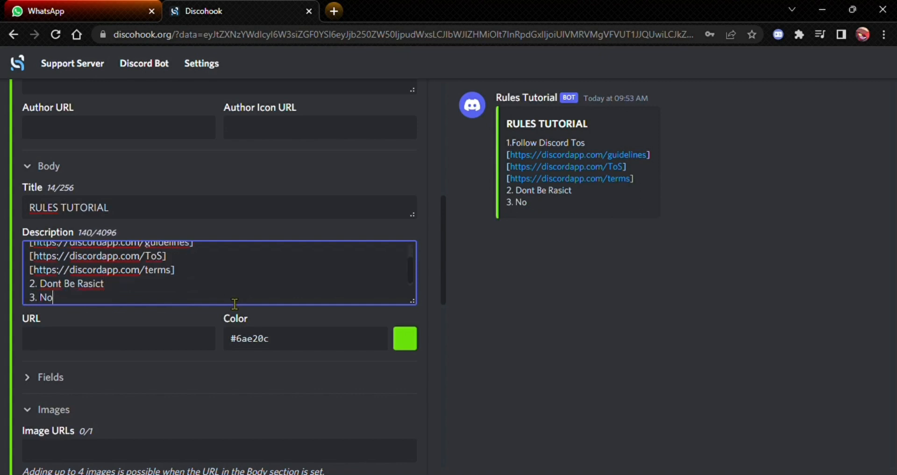
text(Nsfw)
key(Return)
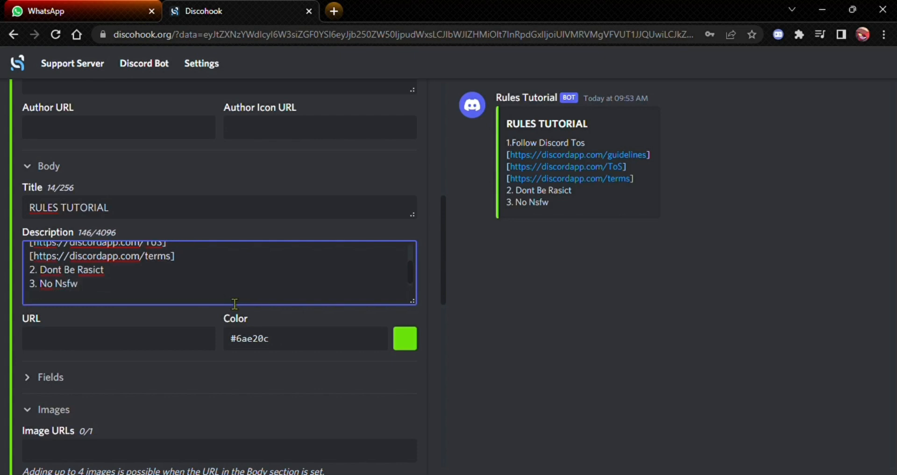
Add "4. No Gore" and "5. No LGBT" as the last two lines of the embed's description
text(4. No Gore)
key(Return)
text(5)
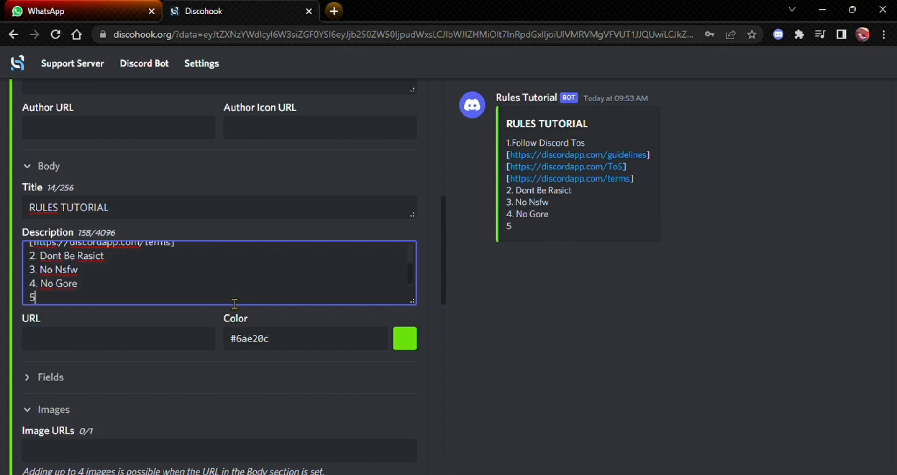
text(. No LG)
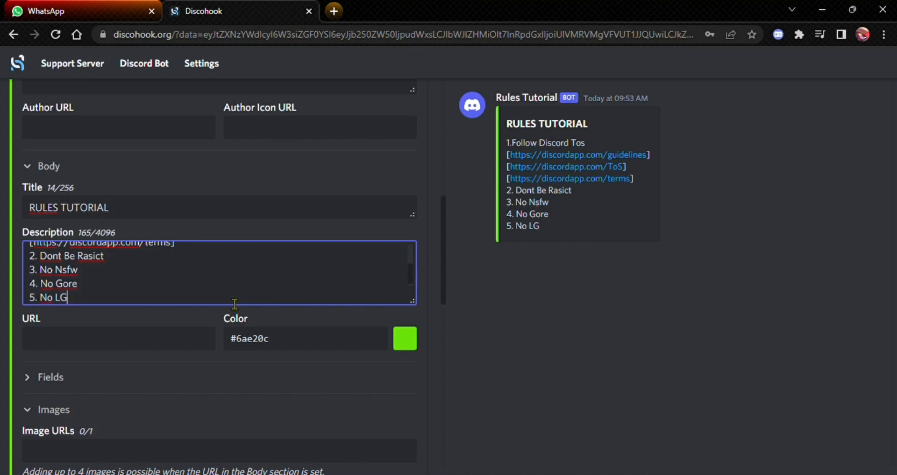
text(BT)
Search Google for "Rules Banner" in a new browser tab
scroll(224, 310, down, 4)
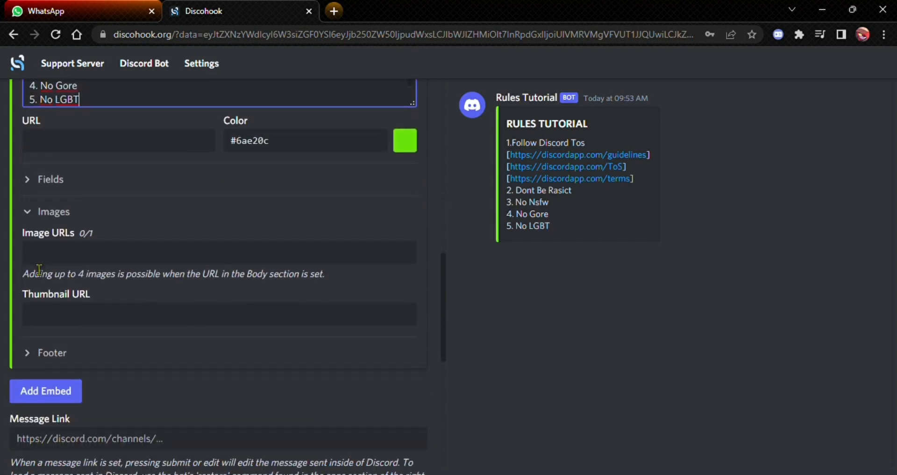
click(338, 9)
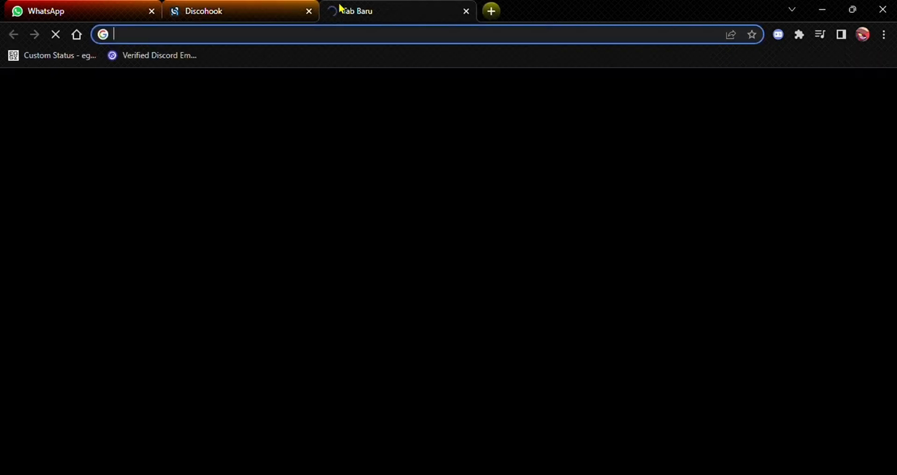
text(Rule)
key(BackSpace)
key(BackSpace)
key(BackSpace)
text(ules)
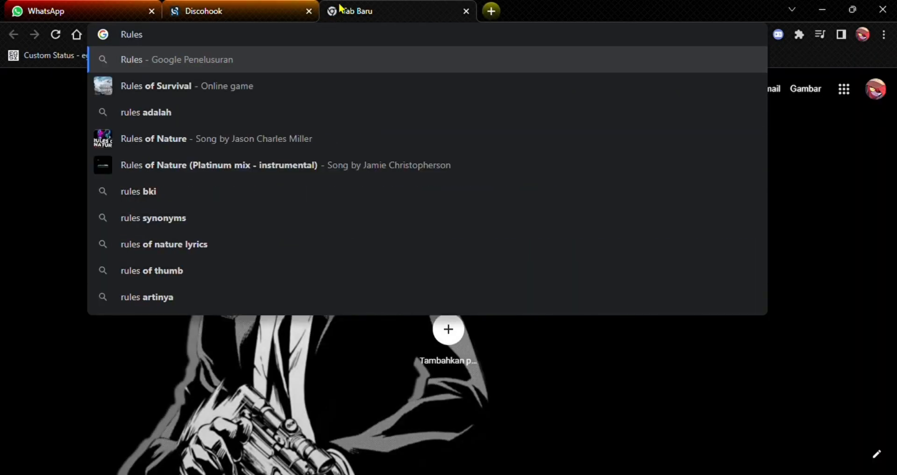
text( Banner)
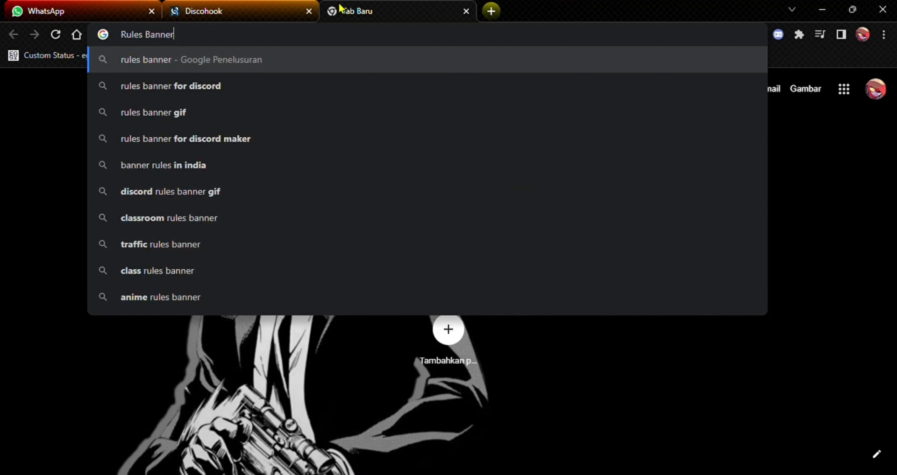
key(Return)
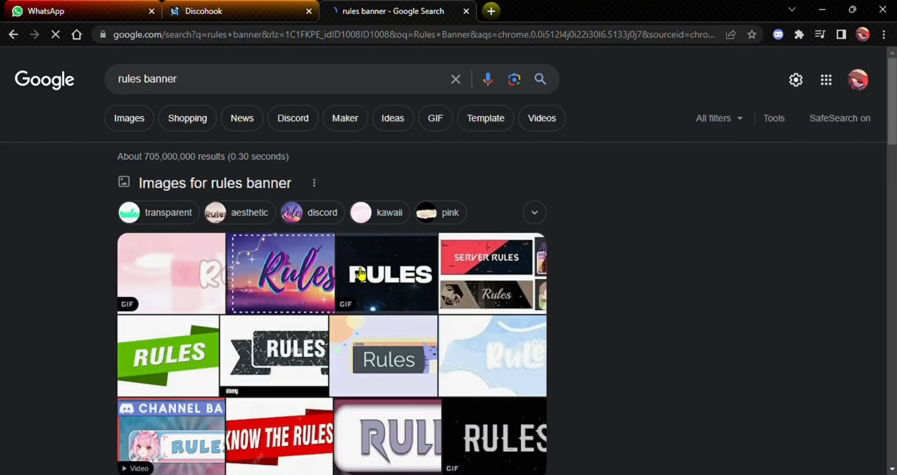
Preview the ArtStation and Pinterest rules banners among the search results
scroll(381, 267, down, 3)
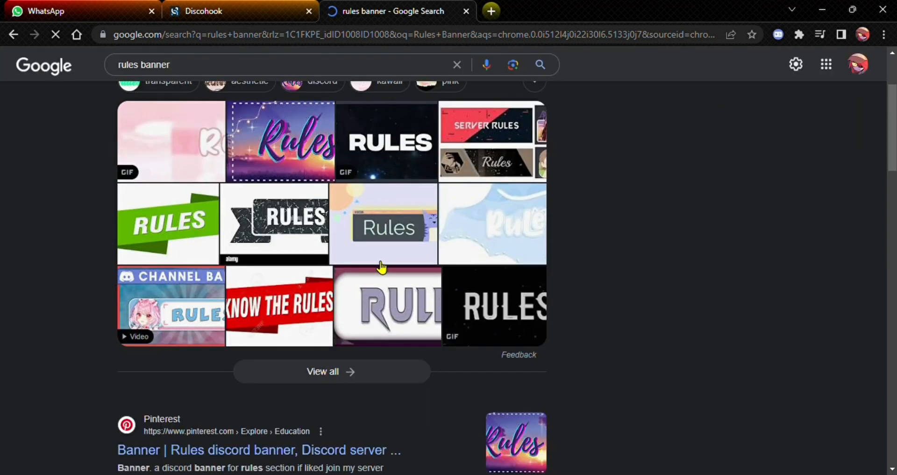
click(402, 295)
scroll(420, 295, up, 2)
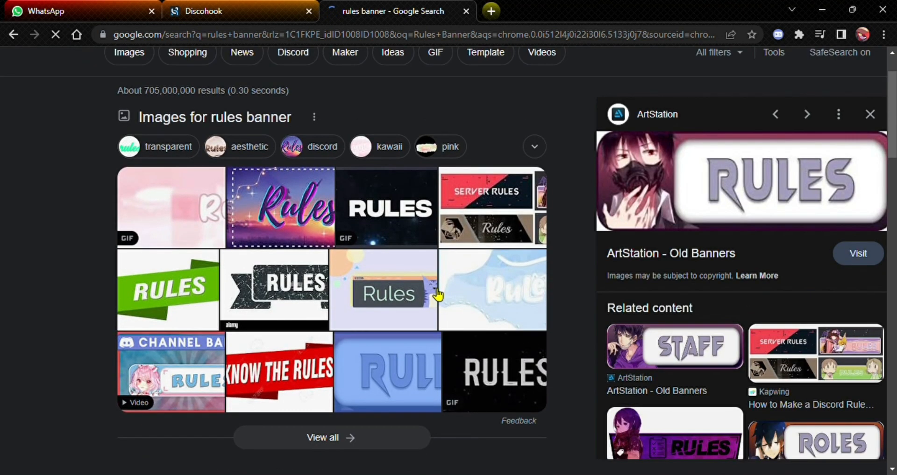
click(311, 228)
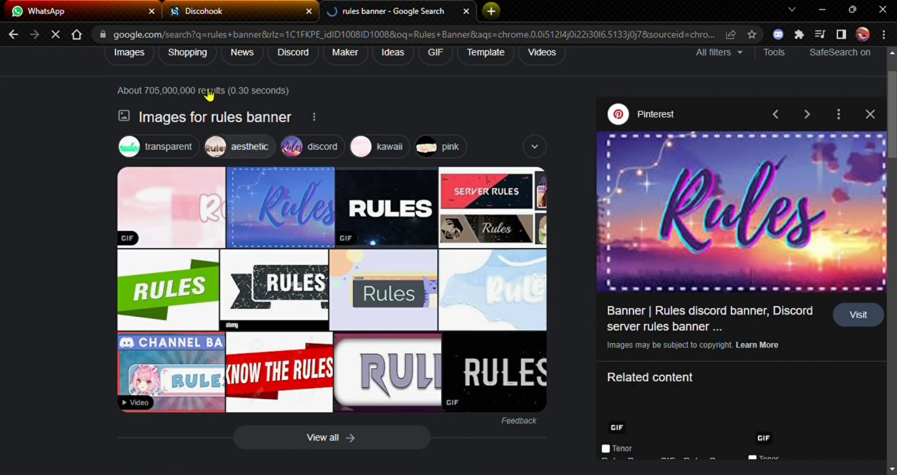
Show only image results, open the dark DeviantArt RULES banner with the red frame, and copy its image address
click(144, 60)
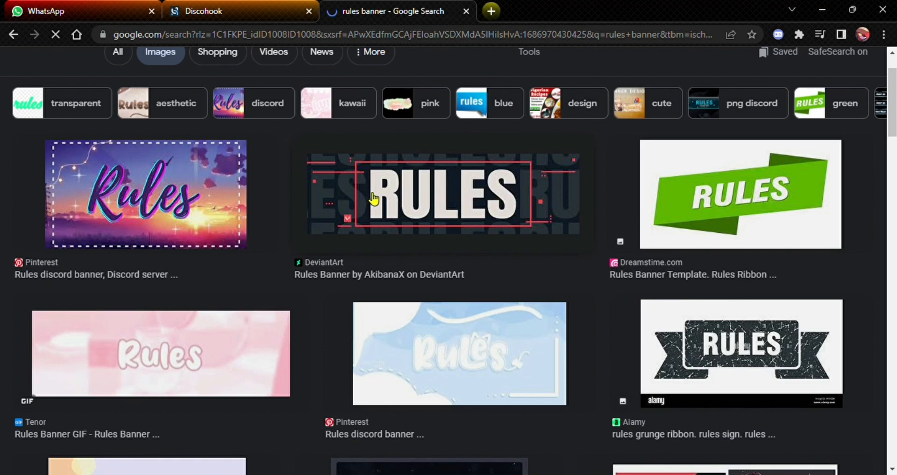
click(400, 192)
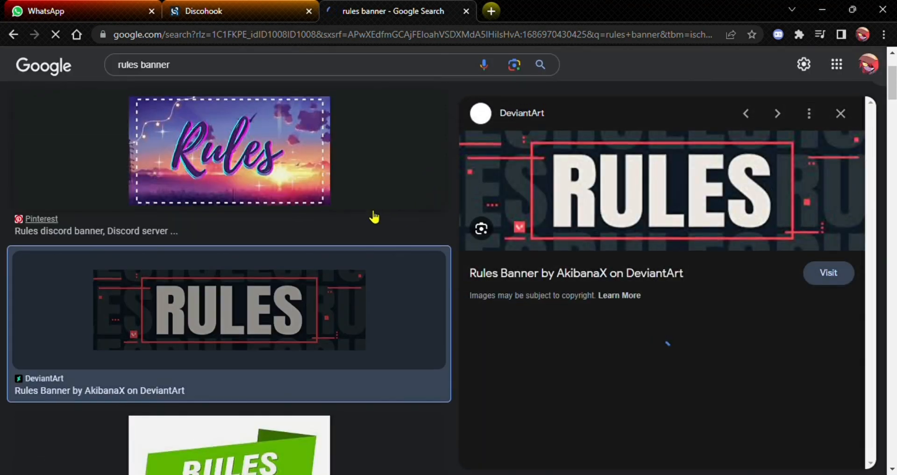
scroll(380, 224, up, 2)
scroll(391, 235, down, 2)
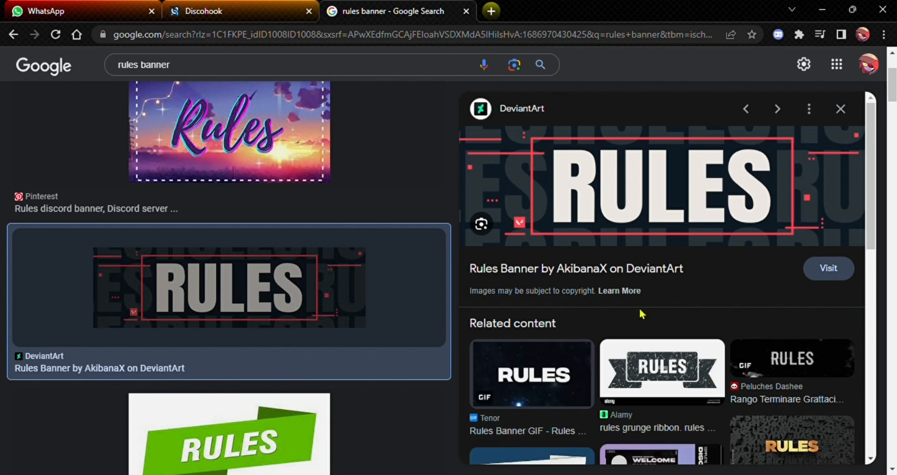
Return to Discohook and paste the copied banner address as the embed's image URL
click(210, 10)
click(224, 262)
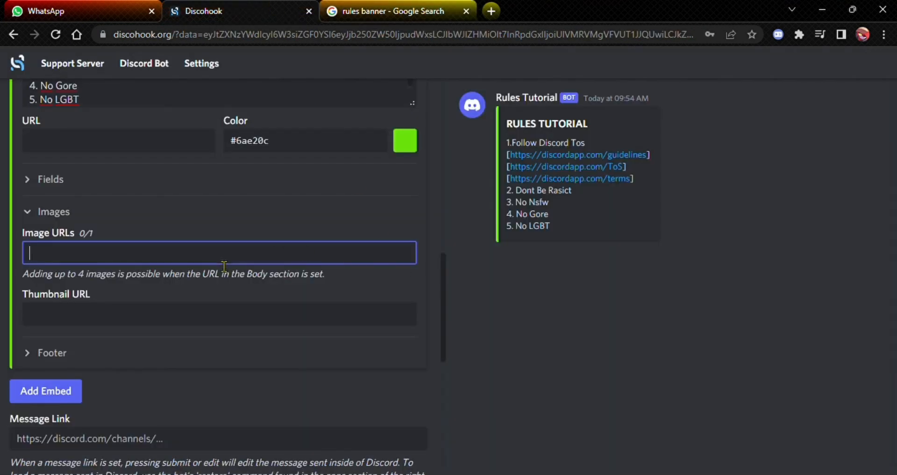
key(ctrl+v)
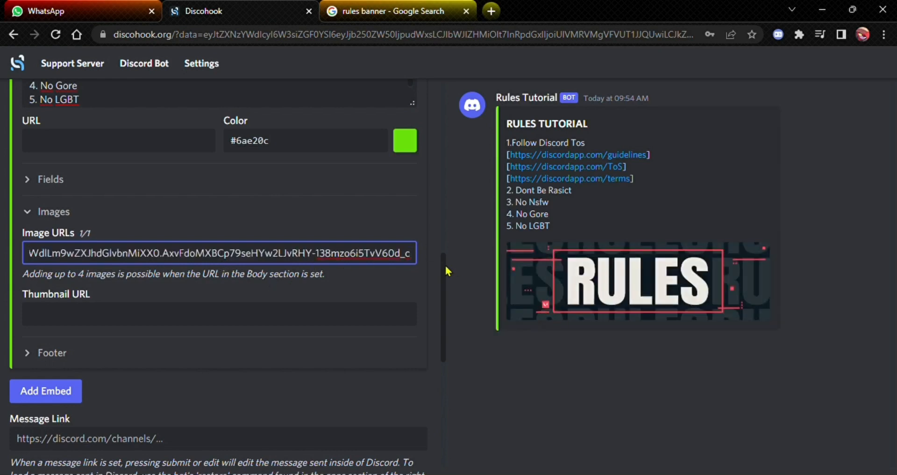
Send the finished rules message through the webhook and view it in the Discord server's rules channel
scroll(344, 260, up, 12)
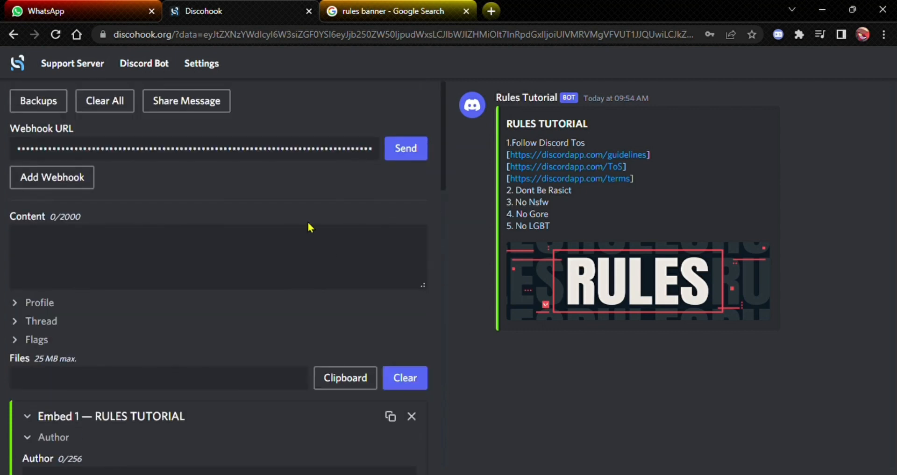
click(408, 160)
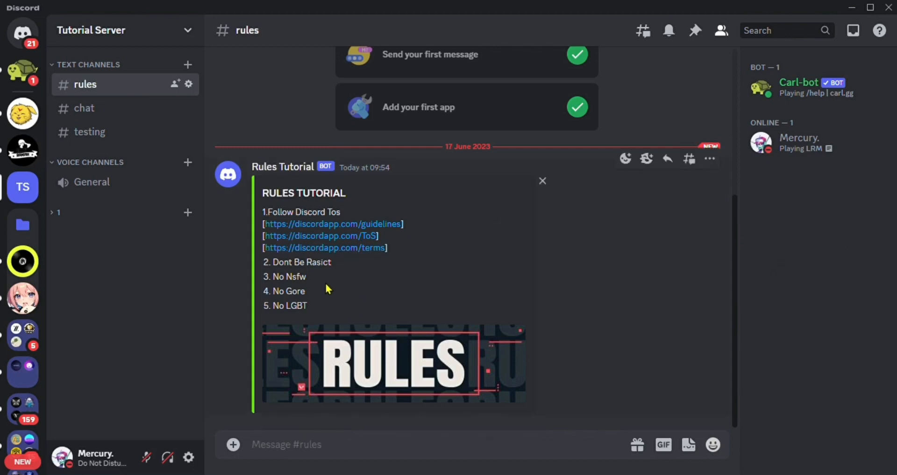
scroll(348, 212, up, 5)
scroll(348, 212, down, 5)
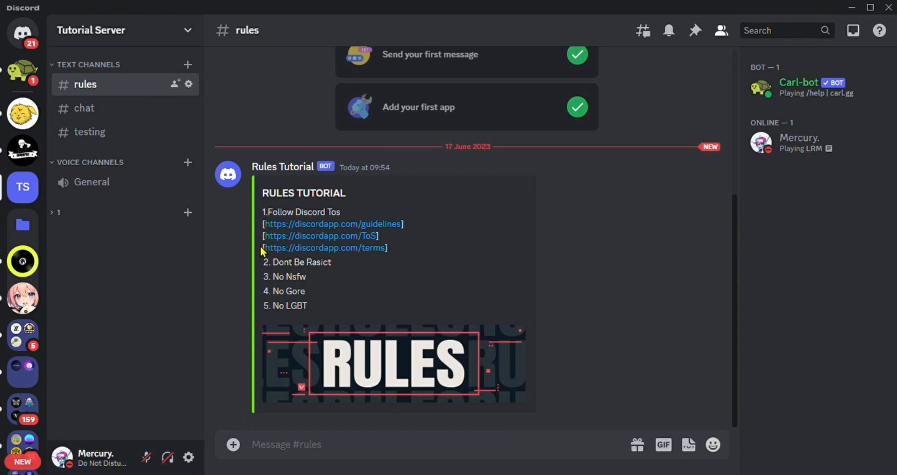